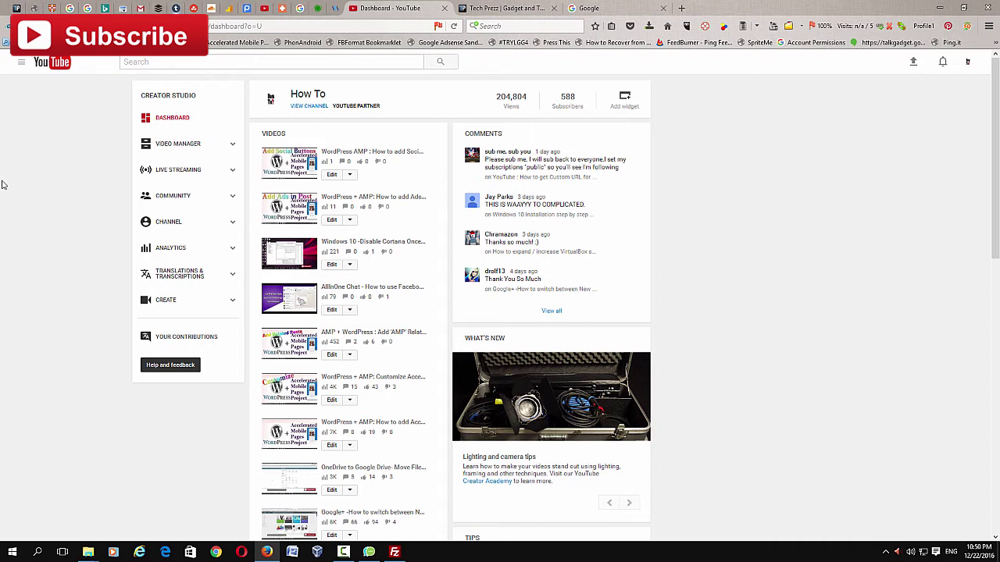
Step: Open Task Manager, check how much memory Firefox is using, and close it again
{"action": "right_click", "coordinate": [491, 554]}
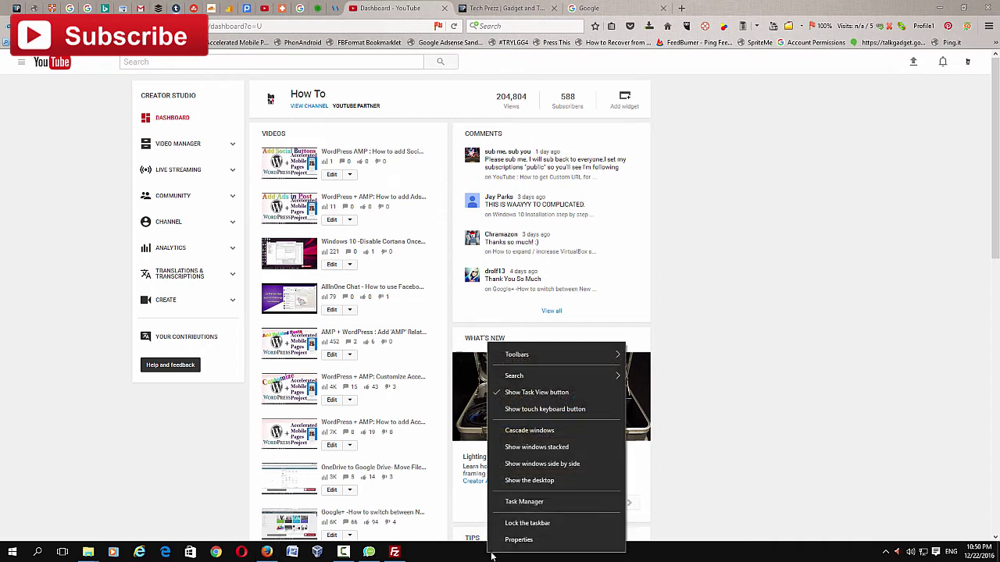
{"action": "left_click", "coordinate": [535, 505]}
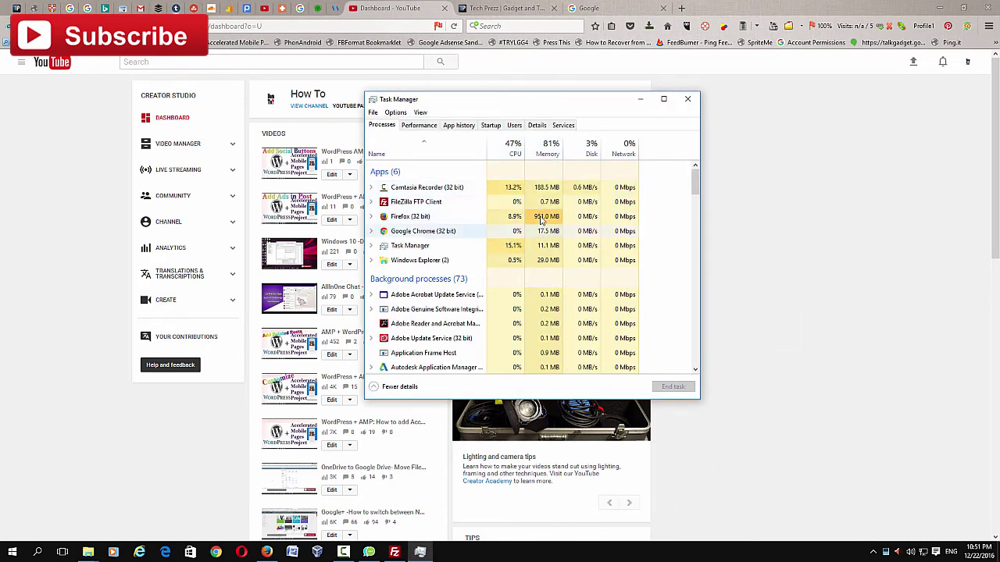
{"action": "left_click", "coordinate": [687, 99]}
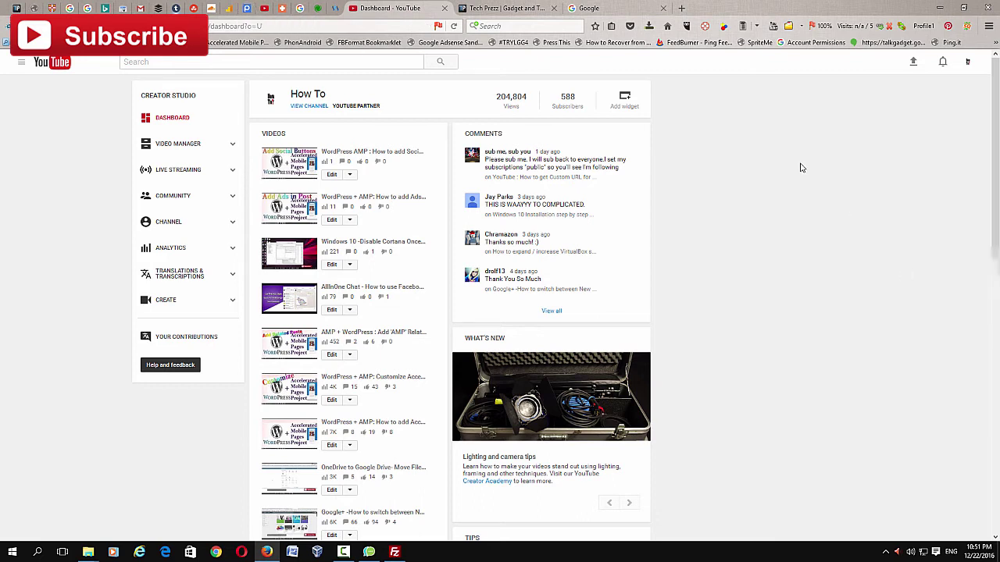
Step: Open the Tab Groups overview in Firefox to show all open tabs of the current group
{"action": "scroll", "coordinate": [801, 168], "scroll_direction": "down", "scroll_amount": 3}
{"action": "left_click", "coordinate": [988, 26]}
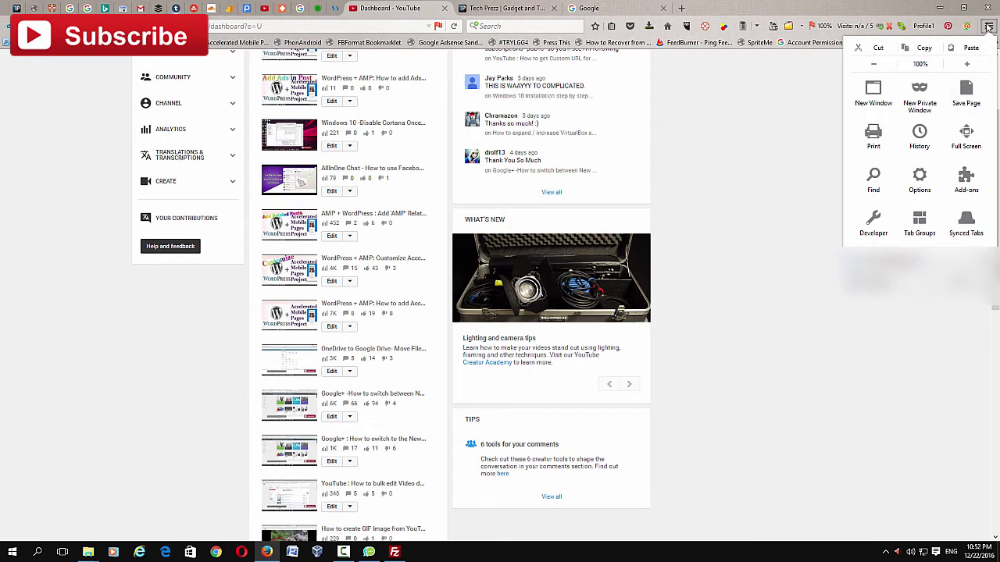
{"action": "left_click", "coordinate": [920, 223]}
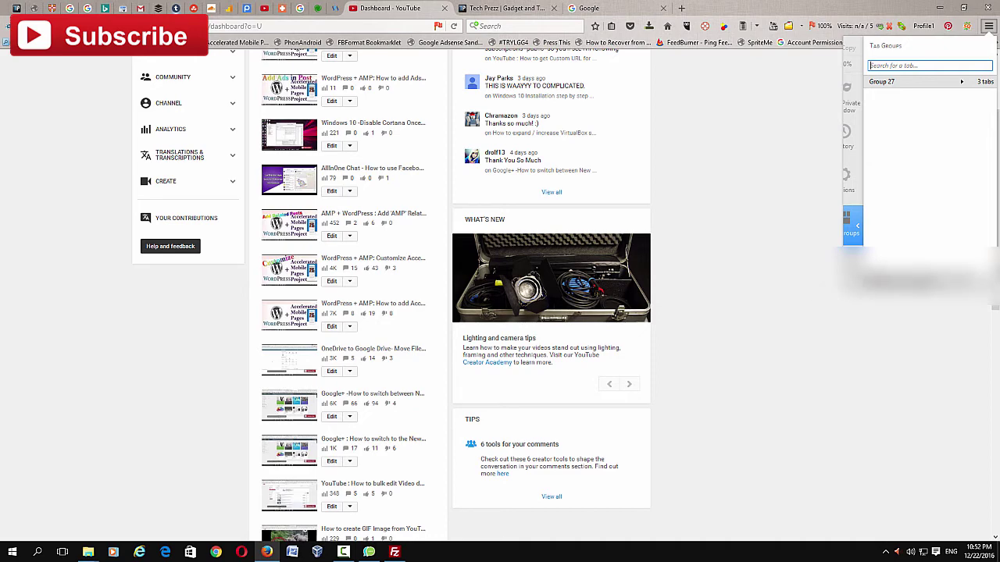
{"action": "left_click", "coordinate": [874, 290]}
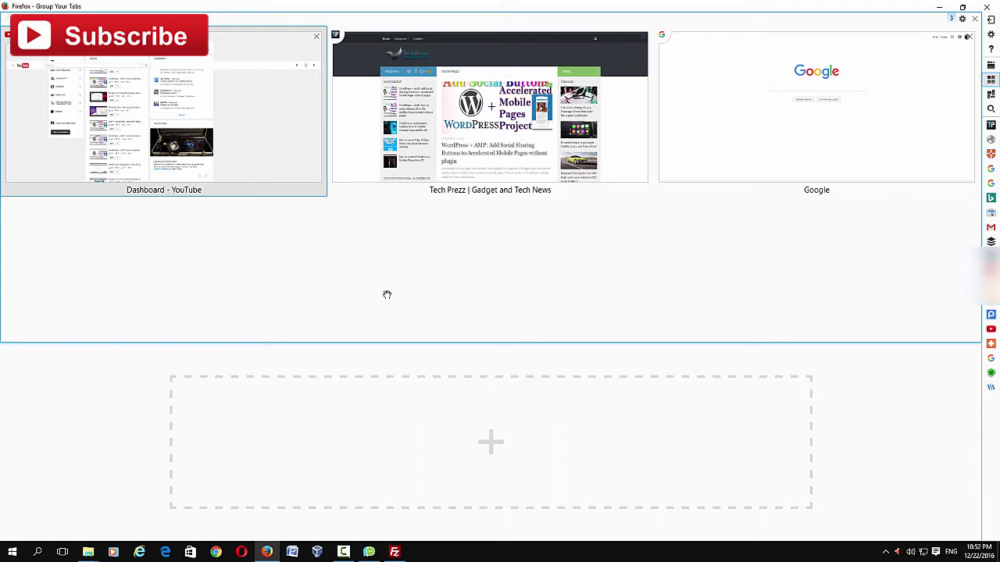
Step: Review the tab options for the Tech Prezz thumbnail in the group overview and open that tab
{"action": "right_click", "coordinate": [445, 122]}
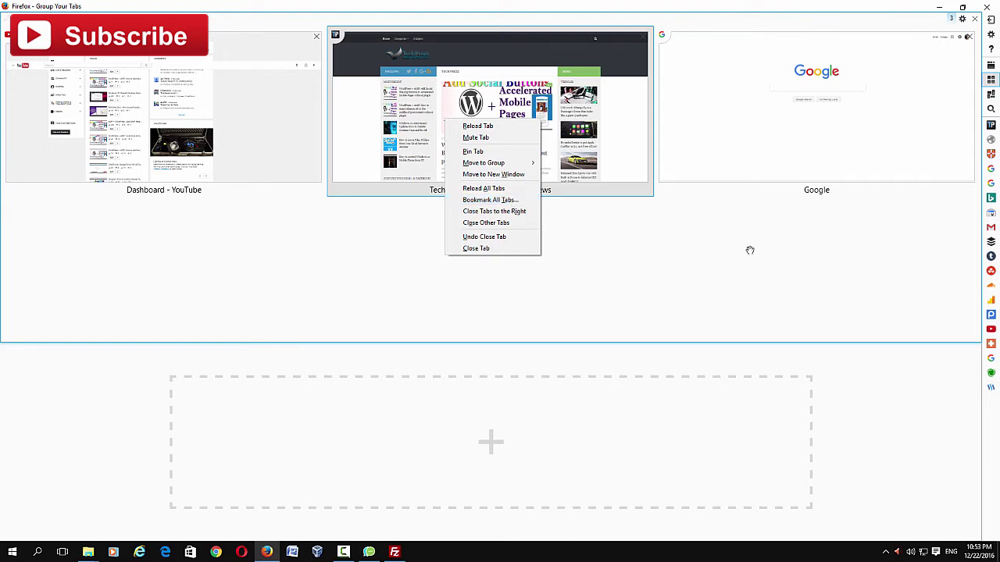
{"action": "left_click", "coordinate": [595, 134]}
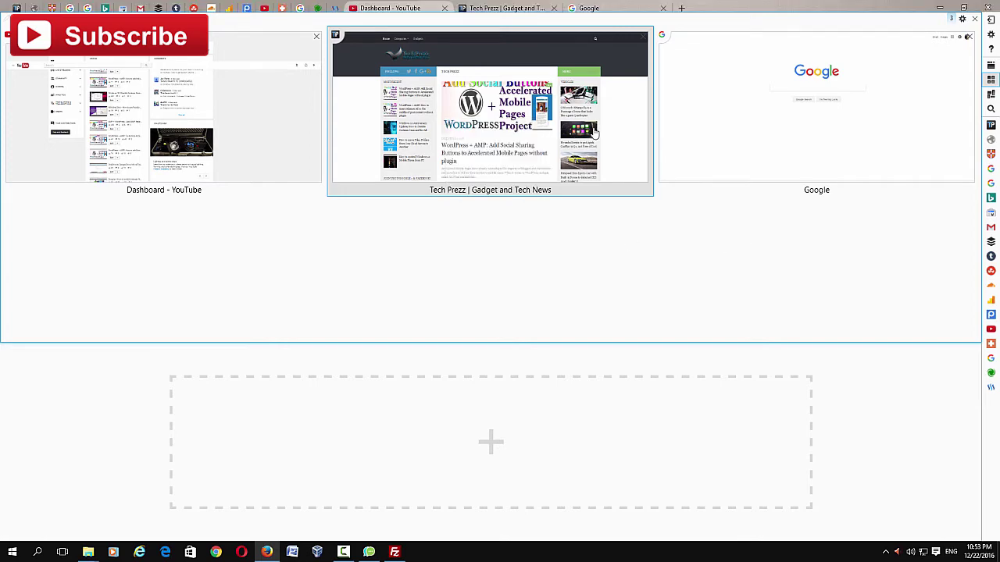
{"action": "left_click", "coordinate": [594, 134]}
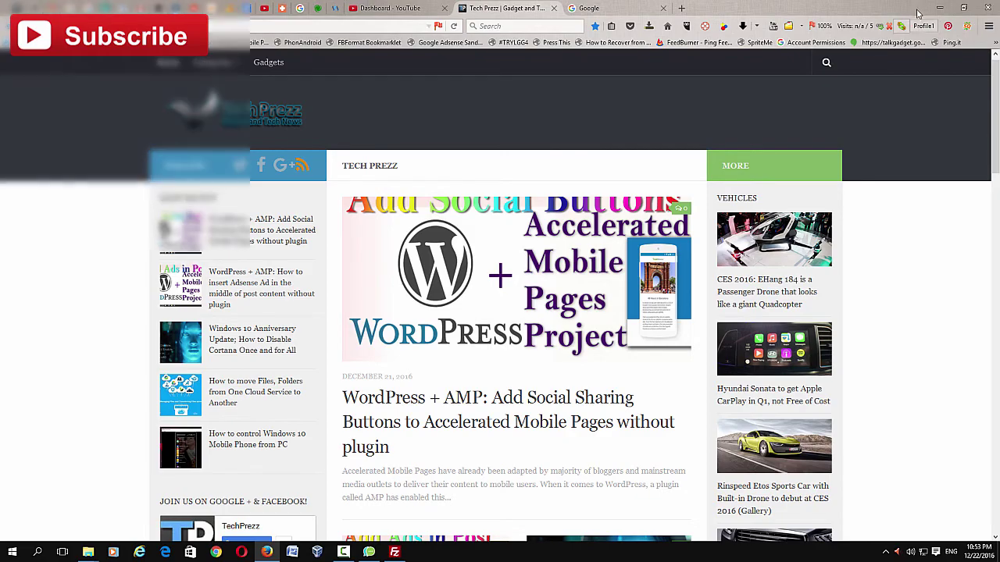
Step: Minimize Firefox, switch to the Vivaldi browser and show its Start Page tab
{"action": "left_click", "coordinate": [939, 7]}
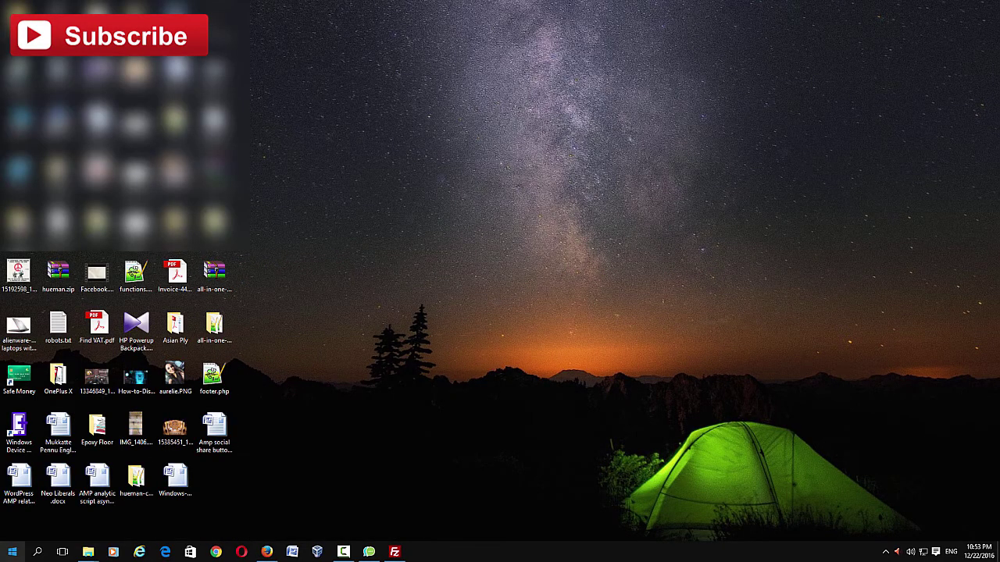
{"action": "left_click", "coordinate": [13, 552]}
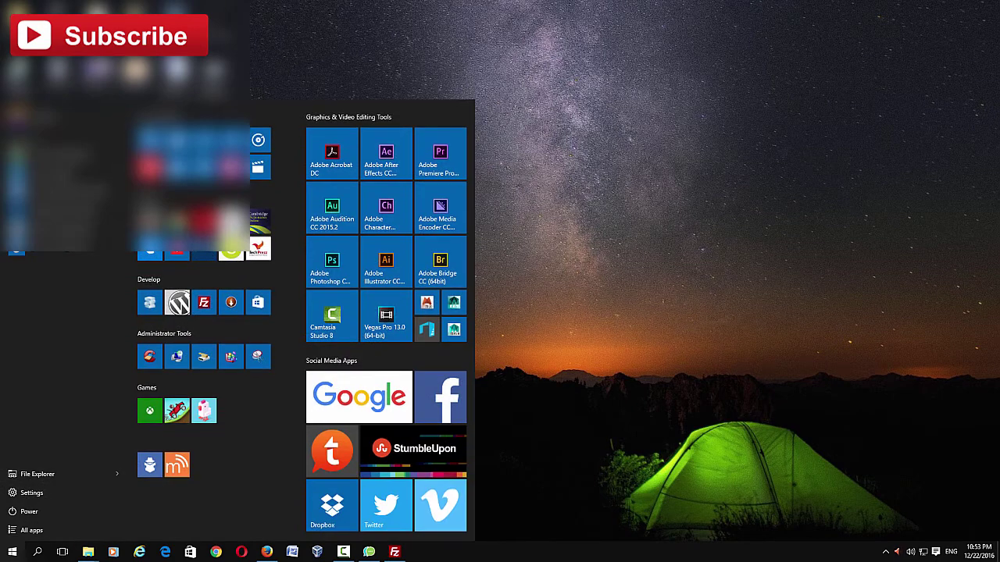
{"action": "left_click", "coordinate": [638, 246]}
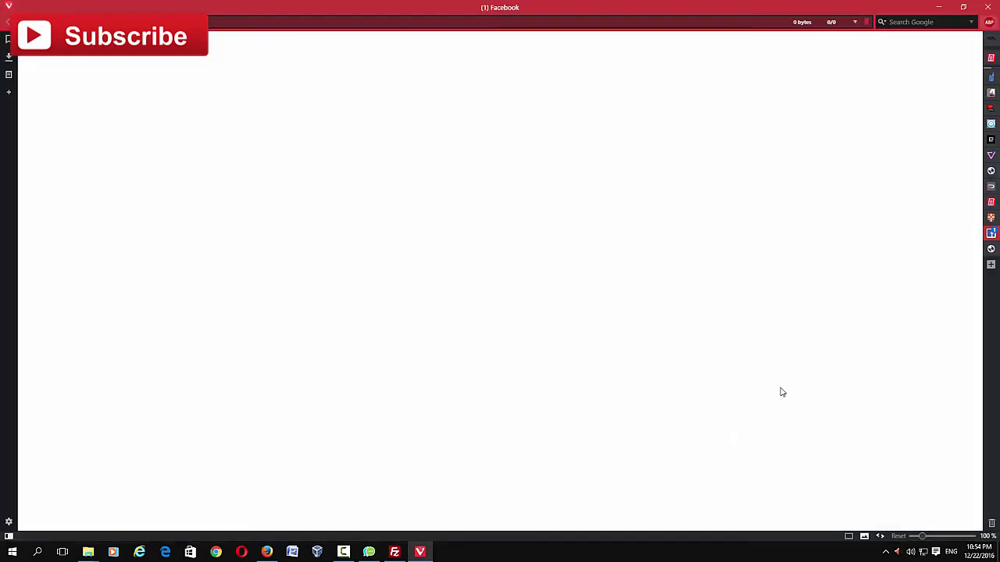
{"action": "left_click", "coordinate": [991, 249]}
Step: Open Task Manager to check Vivaldi's memory usage and return to the browser window
{"action": "right_click", "coordinate": [529, 557]}
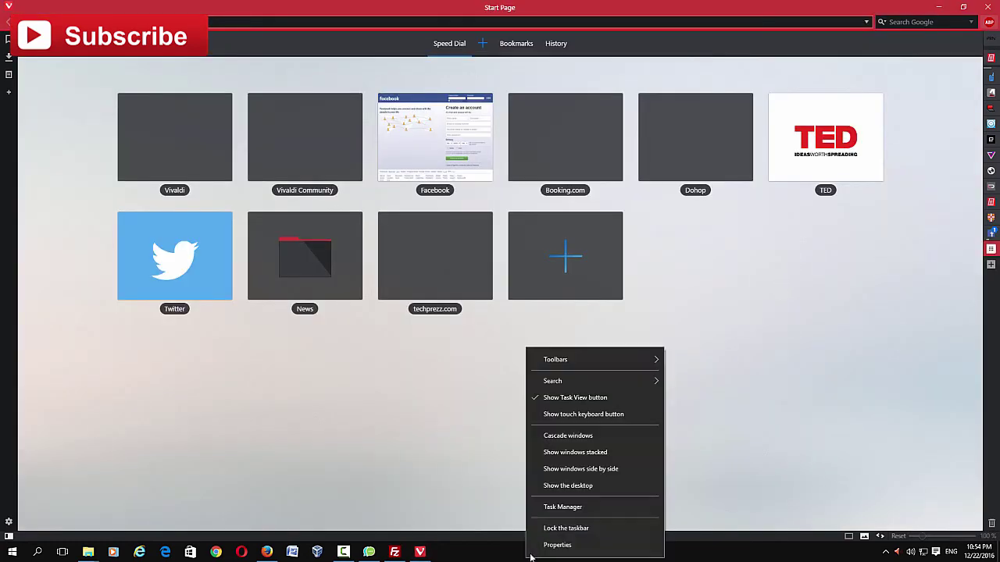
{"action": "left_click", "coordinate": [569, 509]}
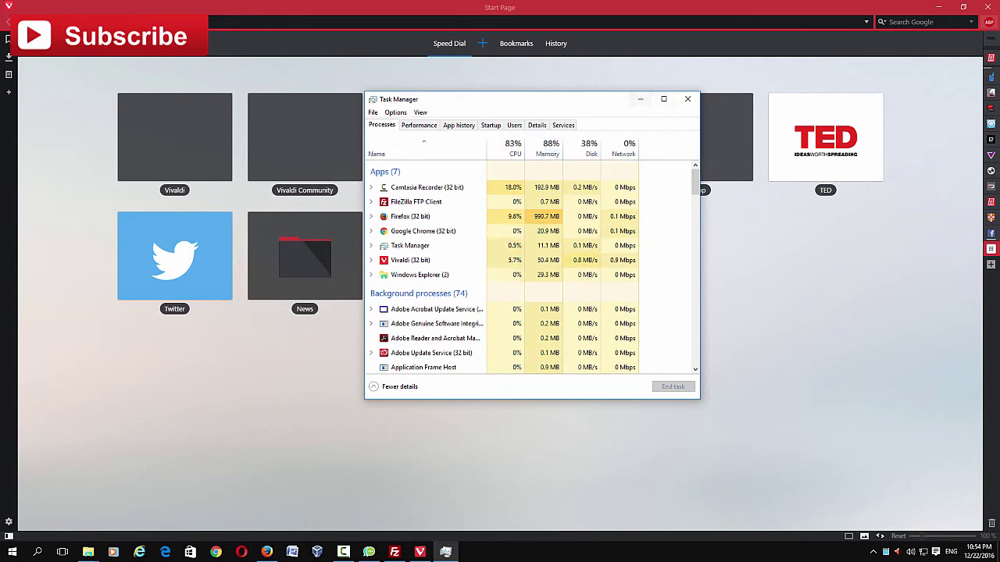
{"action": "left_click", "coordinate": [974, 327]}
Step: Hibernate the background tabs in Vivaldi from the Facebook tab's options
{"action": "mouse_move", "coordinate": [990, 234]}
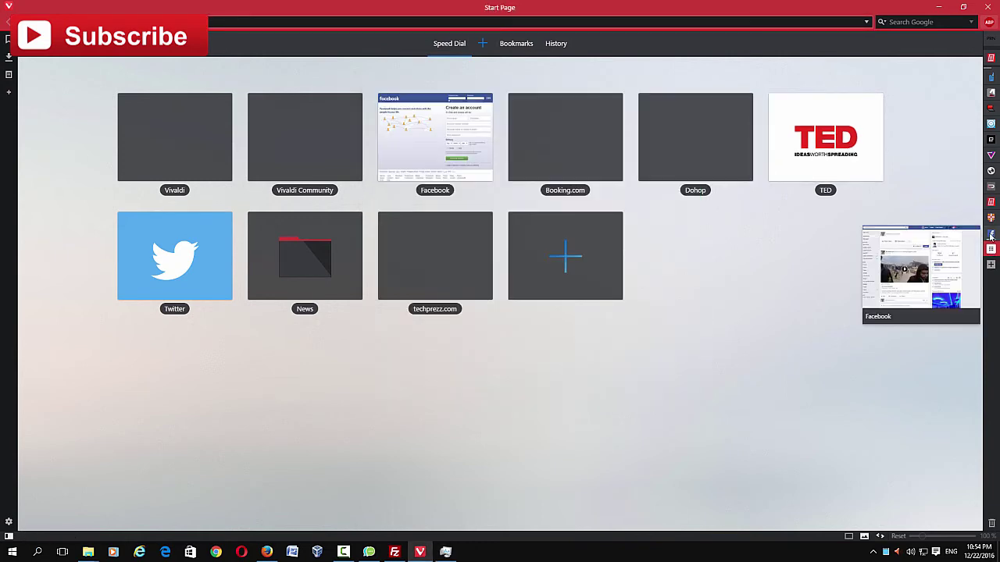
{"action": "right_click", "coordinate": [991, 234]}
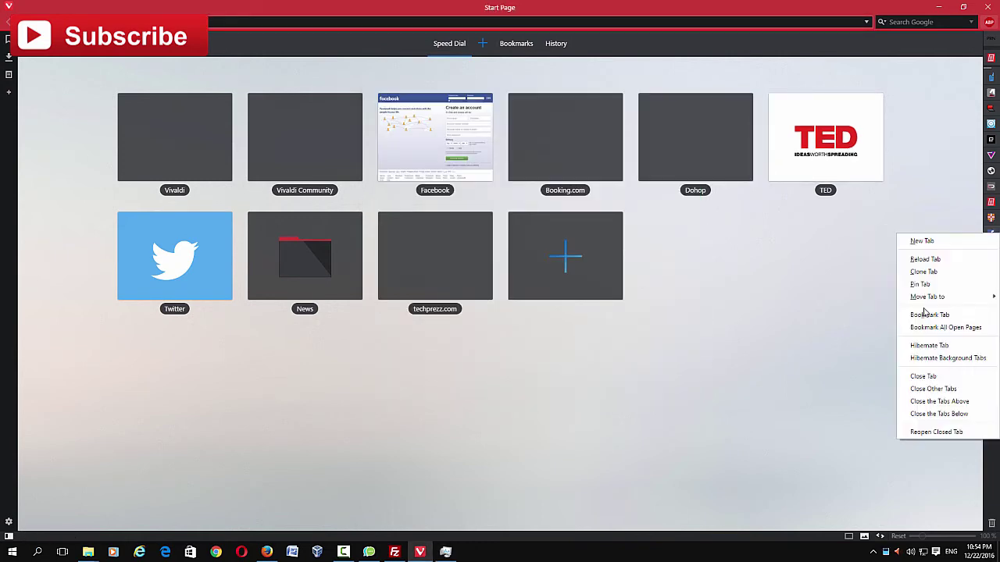
{"action": "left_click", "coordinate": [946, 360]}
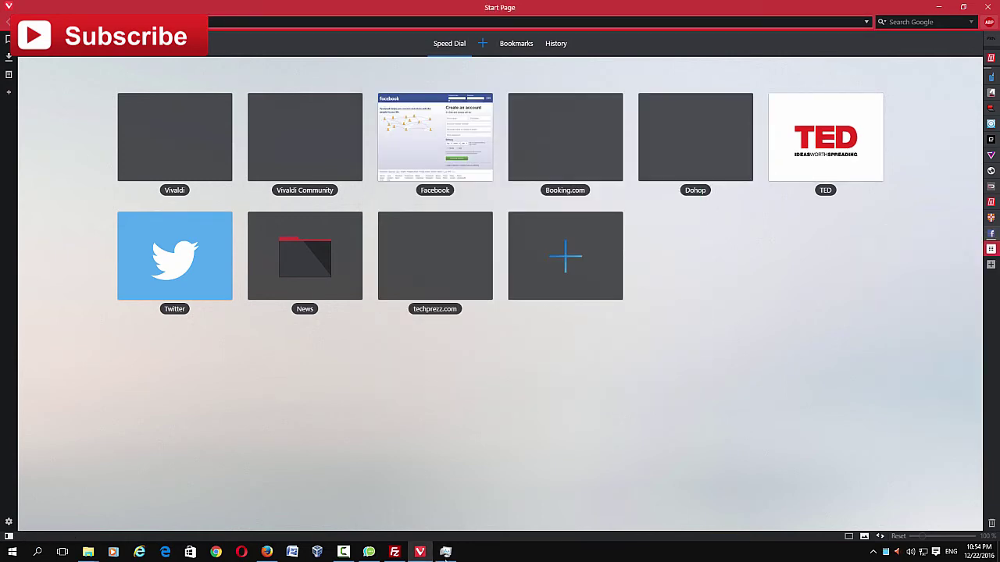
Step: Recheck overall and Vivaldi memory usage in Task Manager, close it and minimize Vivaldi
{"action": "left_click", "coordinate": [445, 552]}
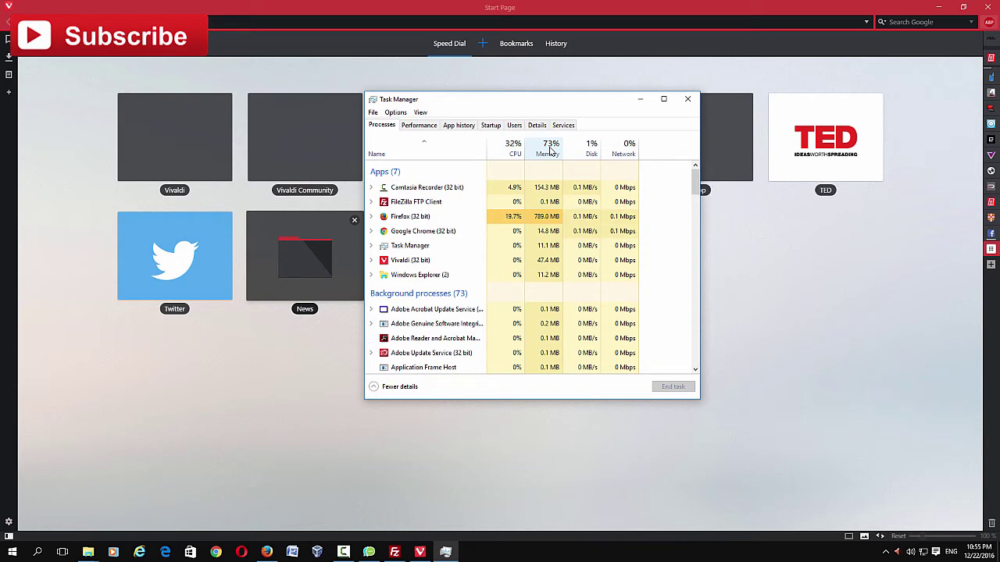
{"action": "left_click", "coordinate": [685, 99]}
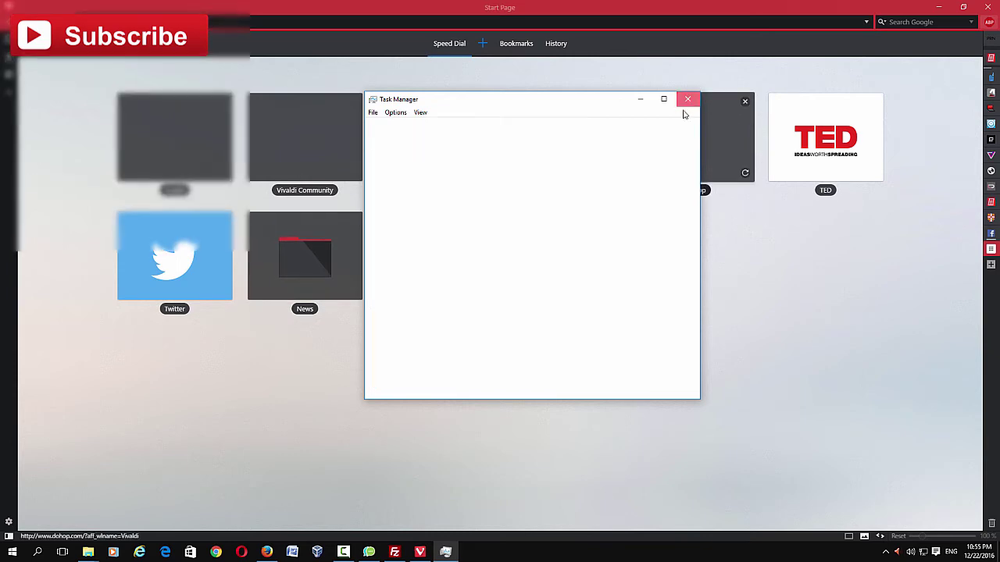
{"action": "left_click", "coordinate": [939, 7]}
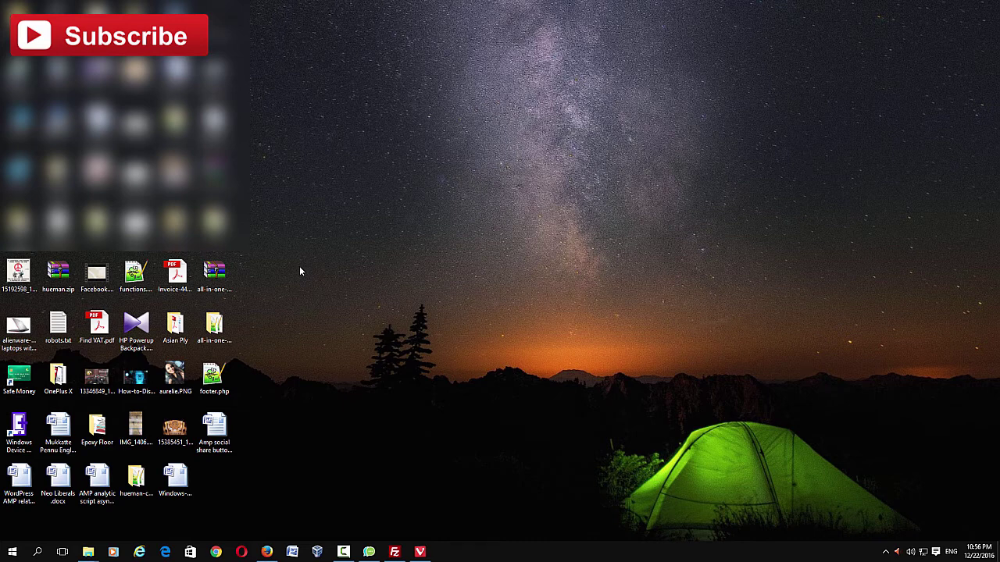
{"action": "left_click", "coordinate": [12, 551]}
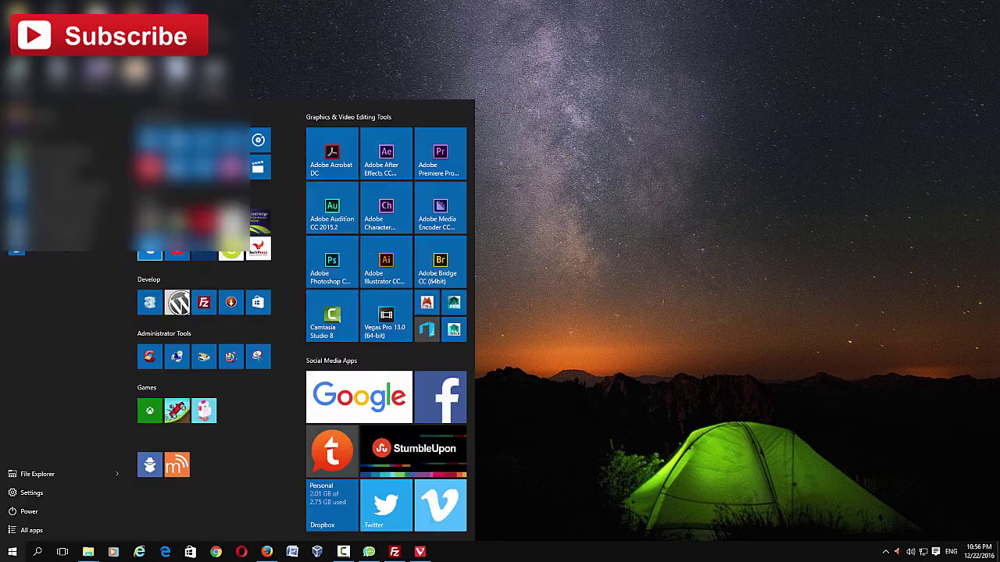
{"action": "left_click", "coordinate": [660, 261]}
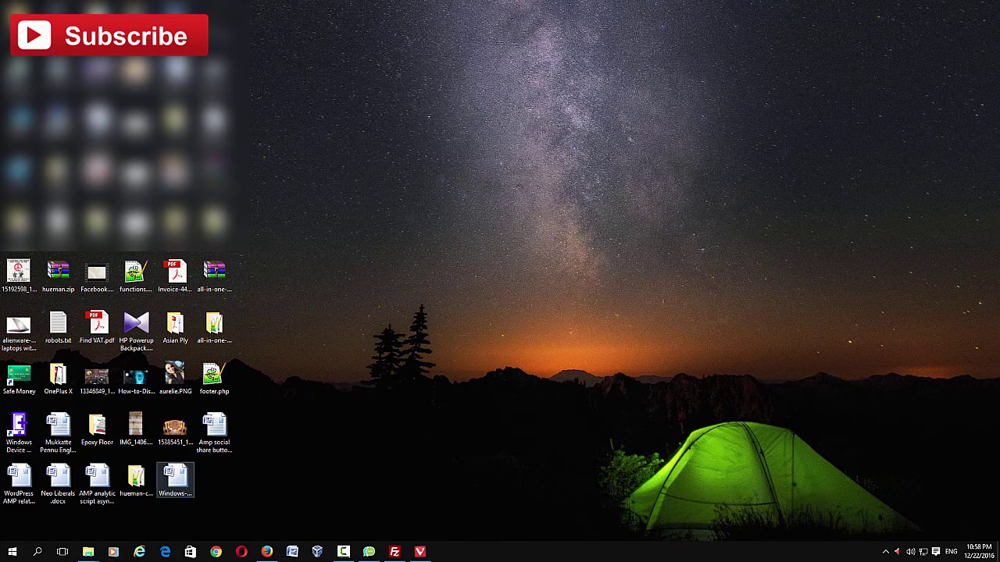
Step: Launch CleanMem Mini Monitor and display the list of commands available on its desktop memory monitor
{"action": "left_click", "coordinate": [12, 551]}
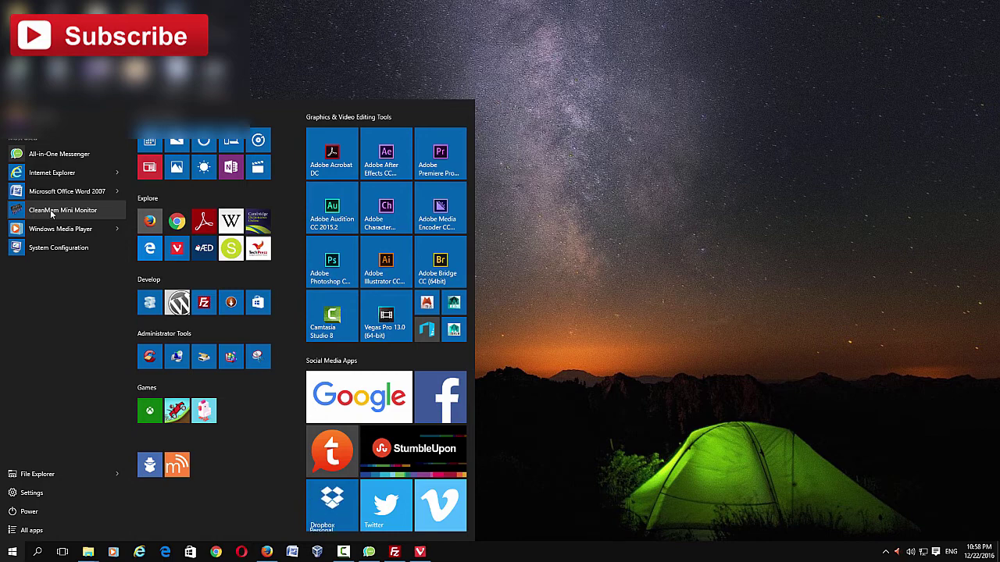
{"action": "left_click", "coordinate": [44, 218]}
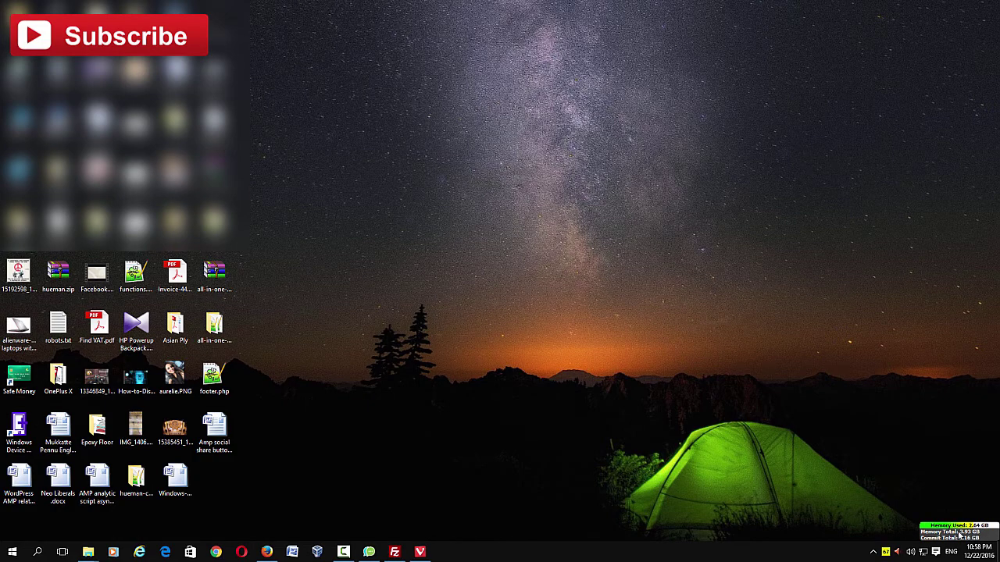
{"action": "right_click", "coordinate": [932, 530]}
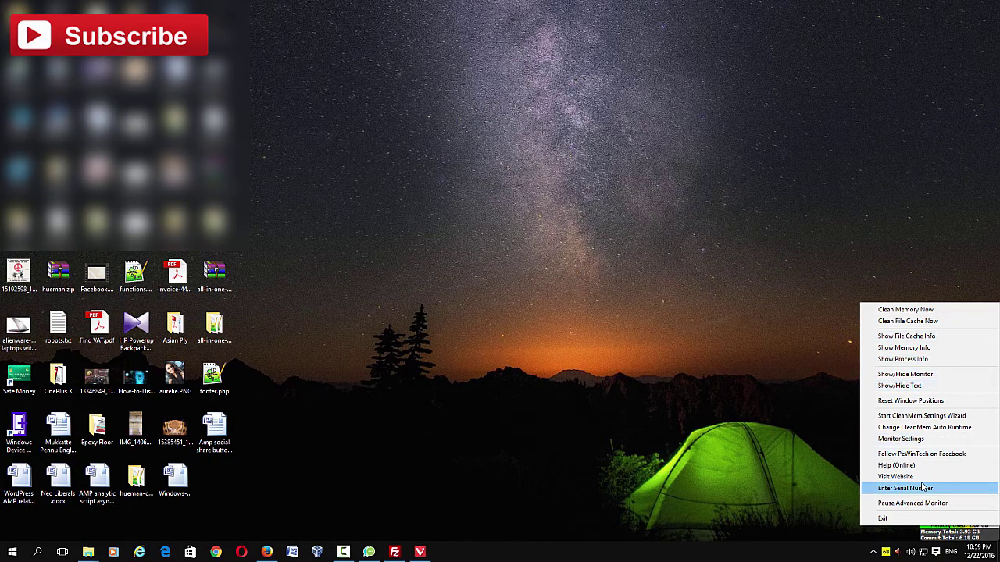
Step: Find the CleanMem folder under C in the installed apps list and launch CleanMem Settings
{"action": "left_click", "coordinate": [12, 552]}
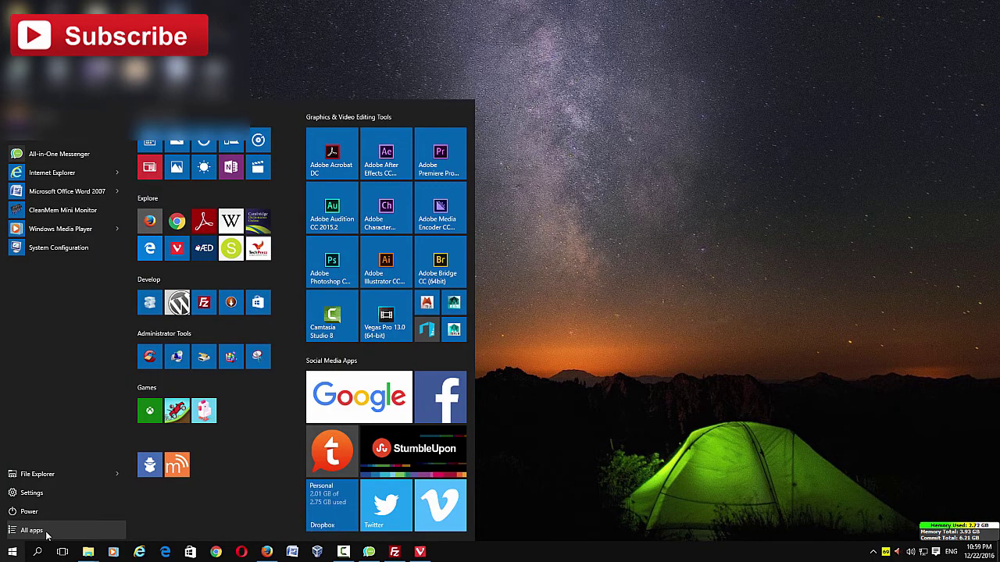
{"action": "left_click", "coordinate": [31, 530]}
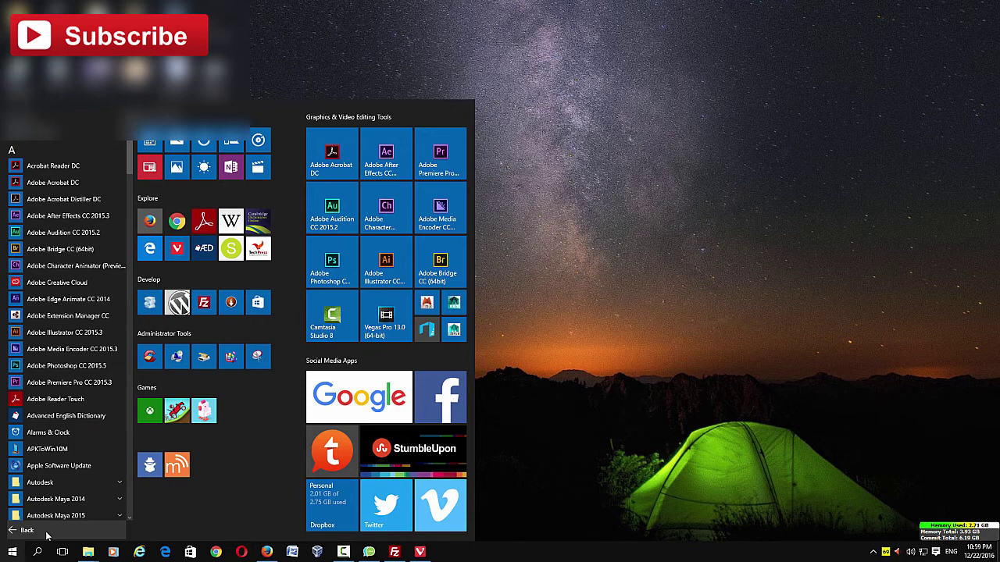
{"action": "left_click", "coordinate": [32, 530]}
{"action": "left_click", "coordinate": [31, 530]}
{"action": "left_click", "coordinate": [11, 153]}
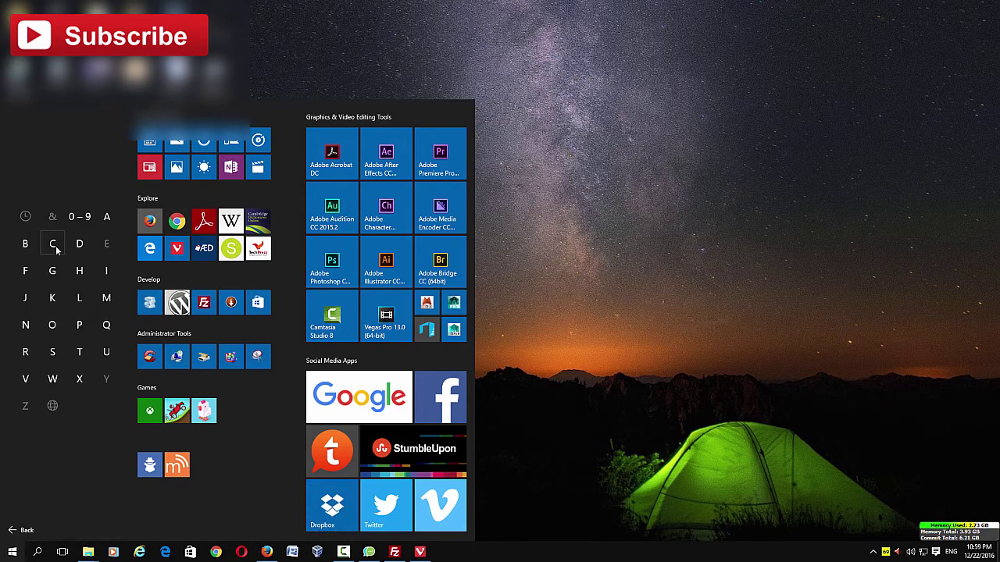
{"action": "left_click", "coordinate": [53, 242]}
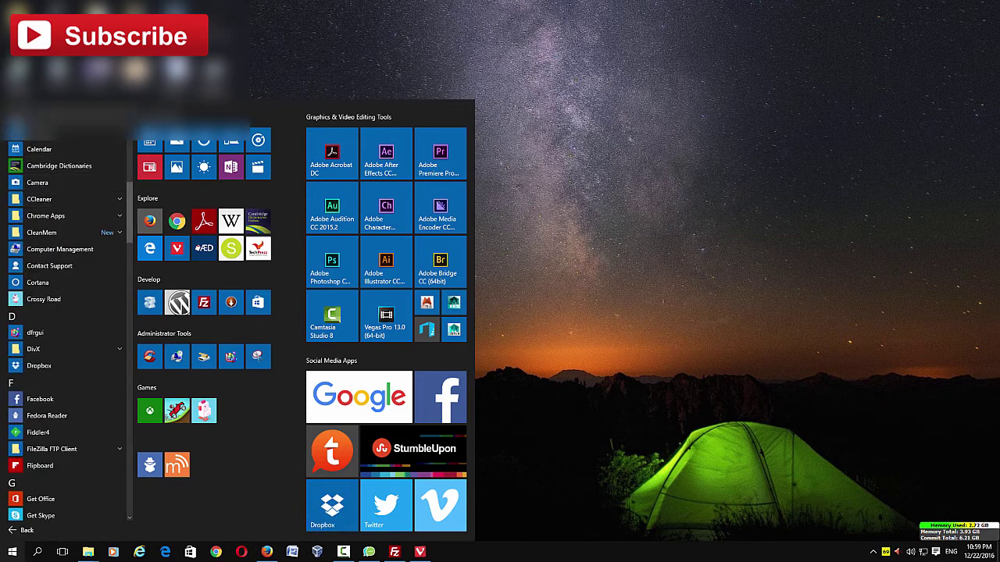
{"action": "left_click", "coordinate": [114, 235]}
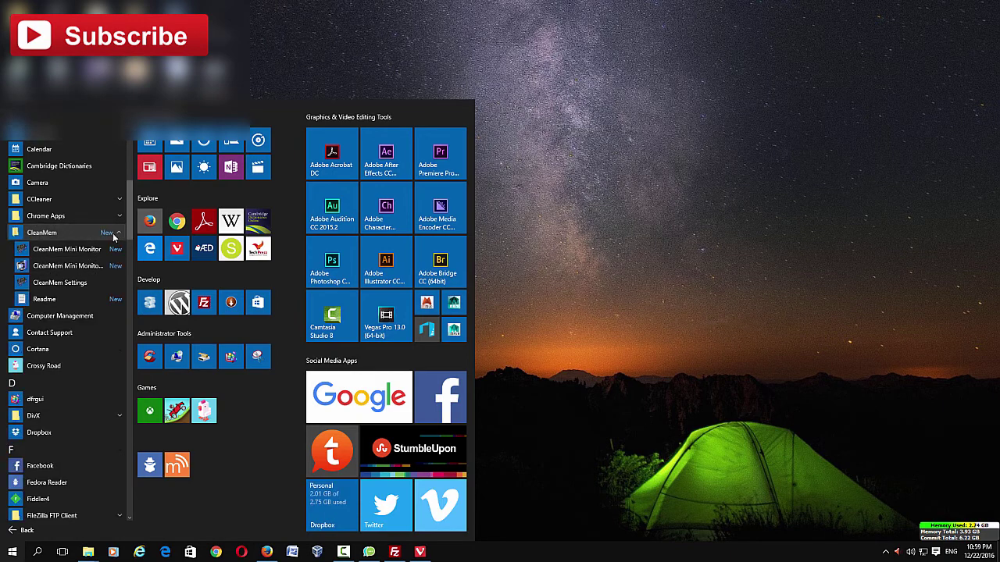
{"action": "left_click", "coordinate": [69, 282]}
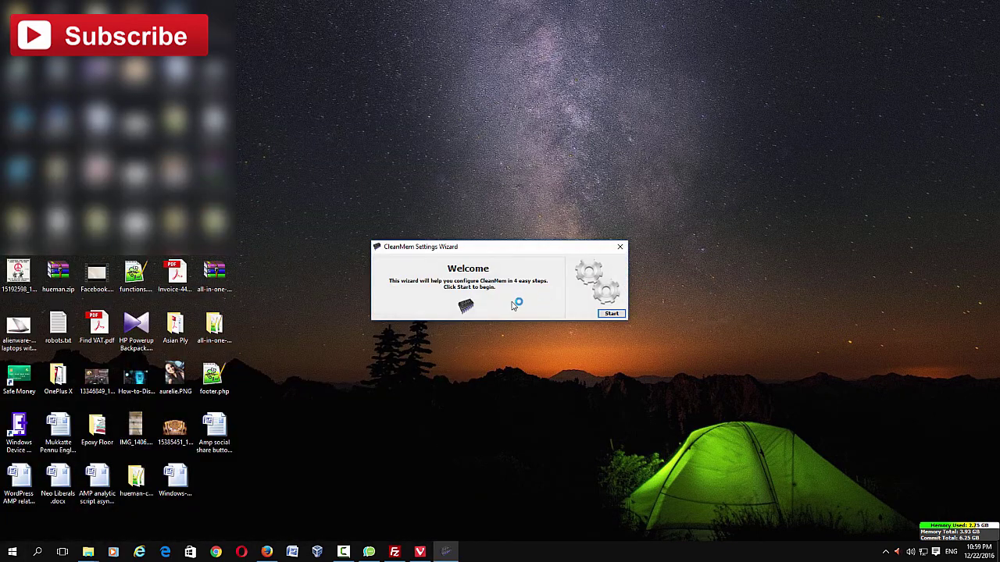
Step: Start the CleanMem Settings Wizard and enable Clear System File Cache in step 1
{"action": "left_click", "coordinate": [610, 314]}
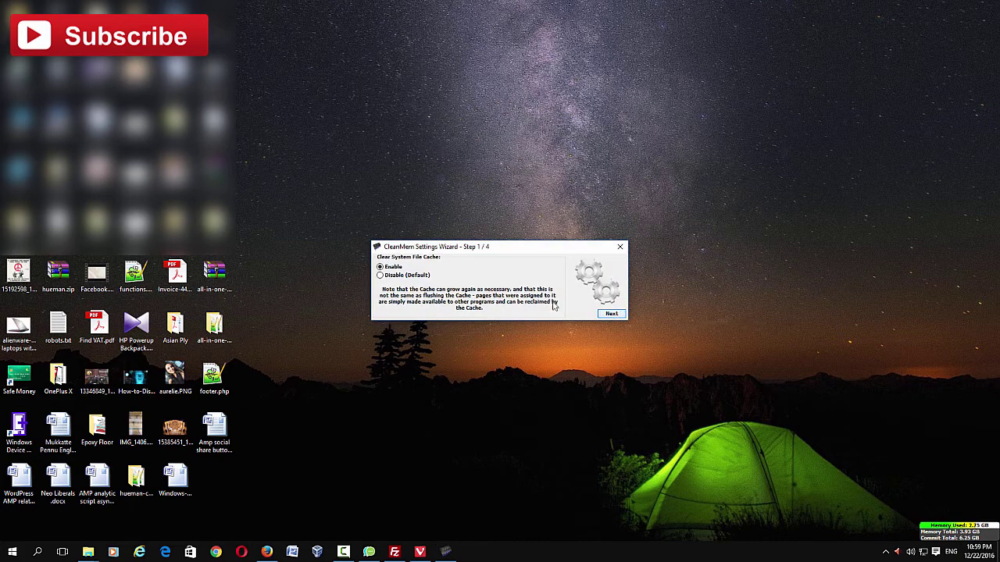
{"action": "left_click", "coordinate": [380, 267]}
{"action": "left_click", "coordinate": [611, 314]}
Step: Enable the CleanMem log file and keep the operating mode on All Processes (Default), advancing to the wizard's final page
{"action": "left_click", "coordinate": [401, 268]}
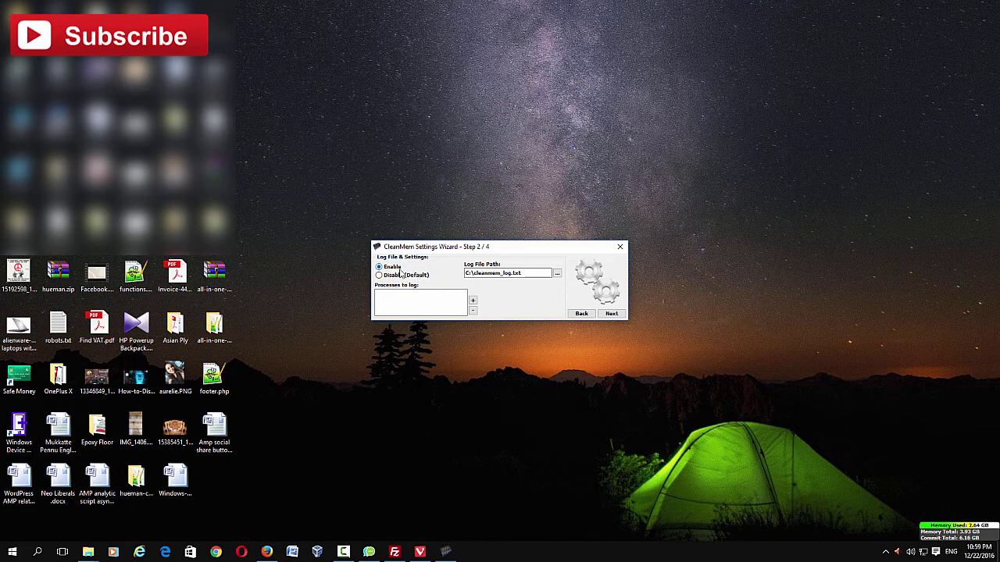
{"action": "left_click", "coordinate": [611, 313]}
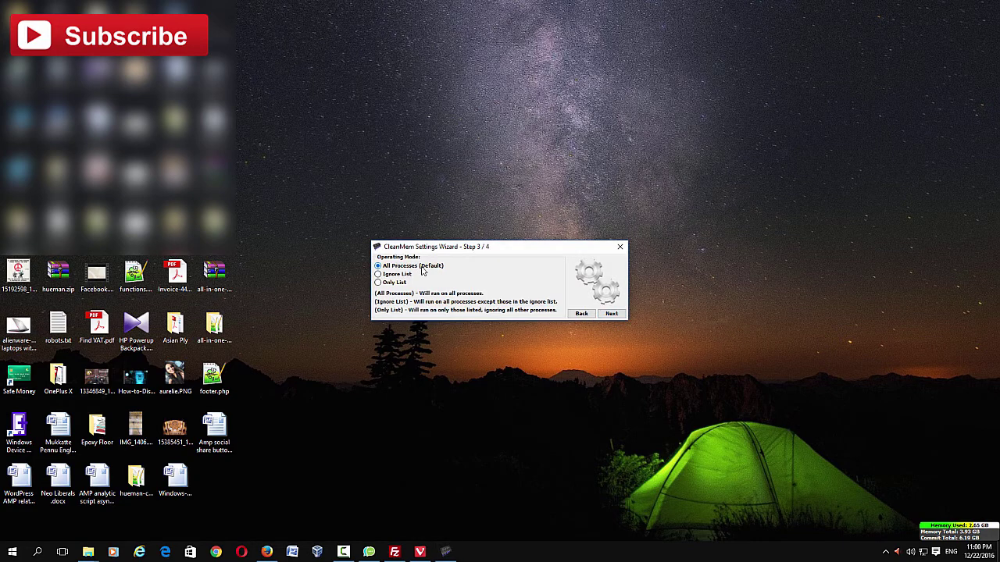
{"action": "left_click", "coordinate": [611, 314]}
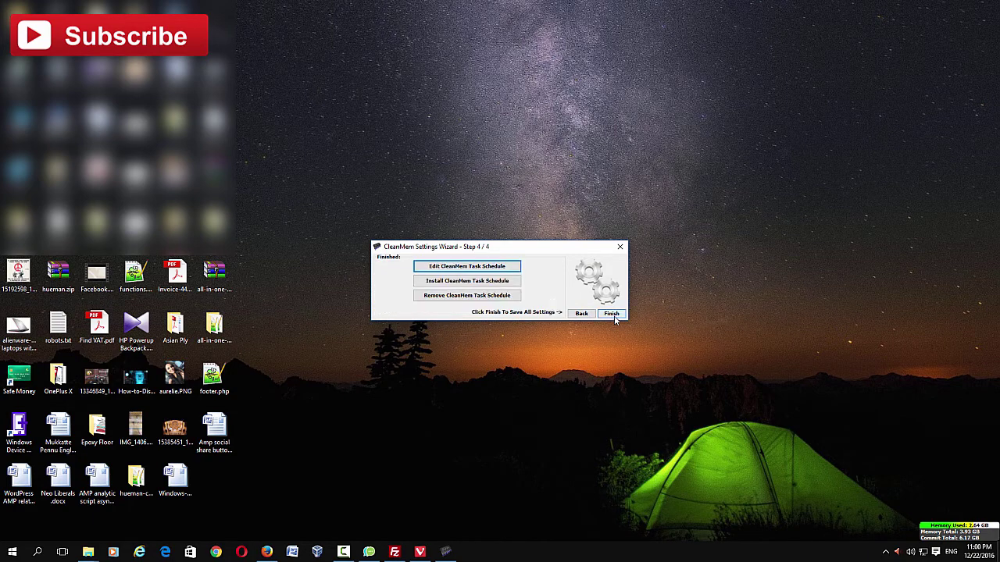
Step: Finish the CleanMem Settings Wizard to save all settings, and display the commands available on the desktop memory monitor
{"action": "left_click", "coordinate": [611, 314]}
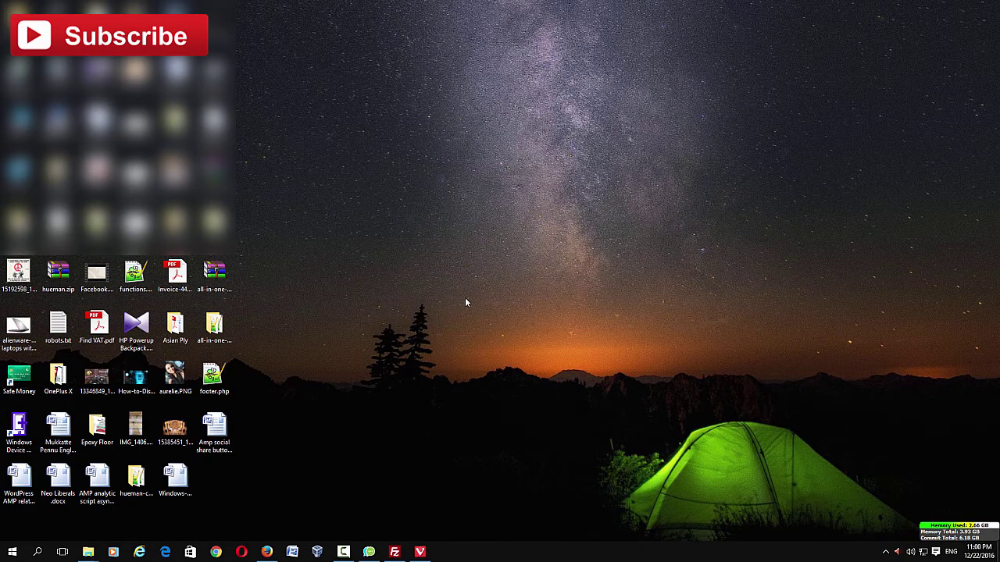
{"action": "right_click", "coordinate": [950, 529]}
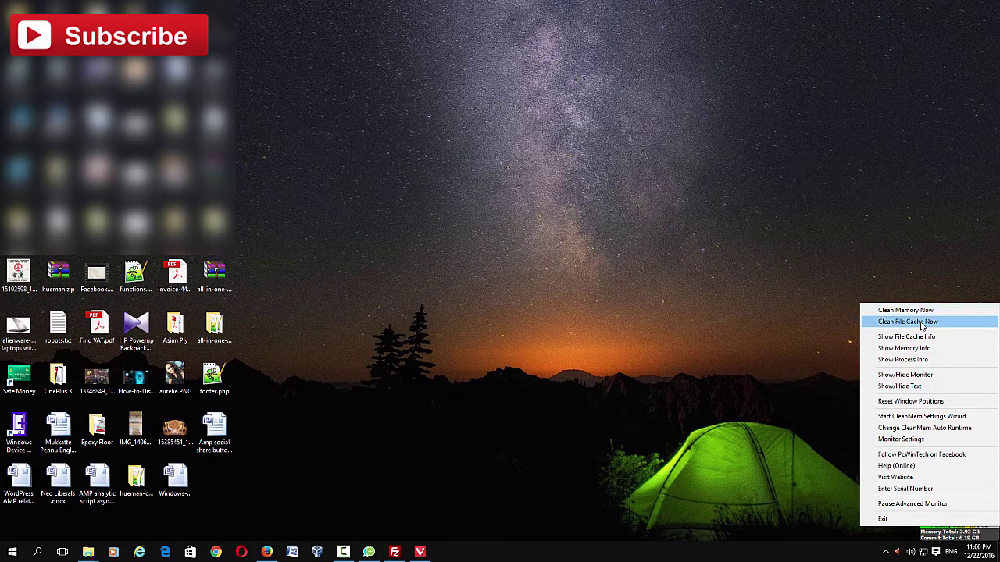
{"action": "left_click", "coordinate": [580, 560]}
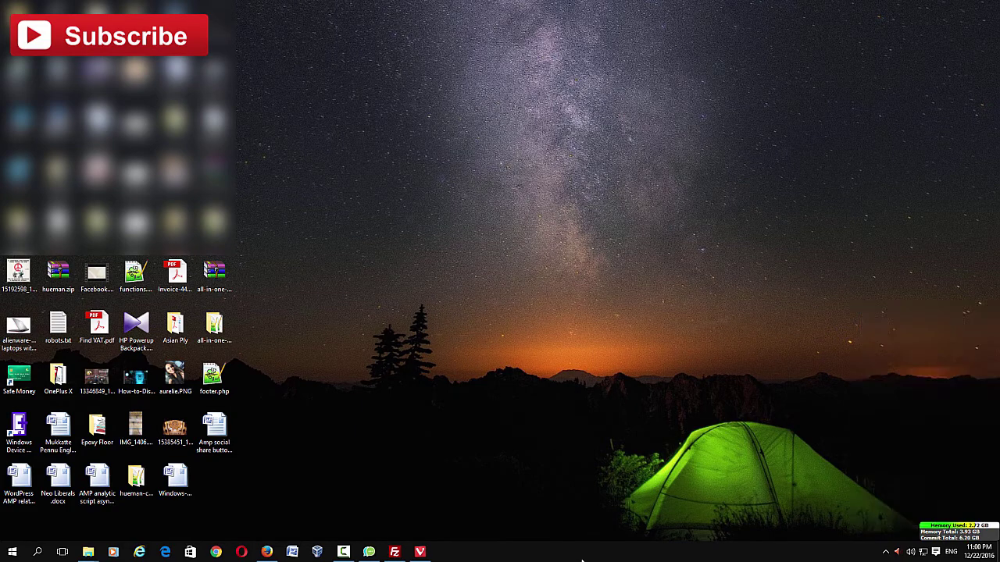
Step: Open Task Manager and examine the overall memory usage, selecting the Firefox (32 bit) process to check its memory use
{"action": "right_click", "coordinate": [583, 557]}
{"action": "left_click", "coordinate": [638, 500]}
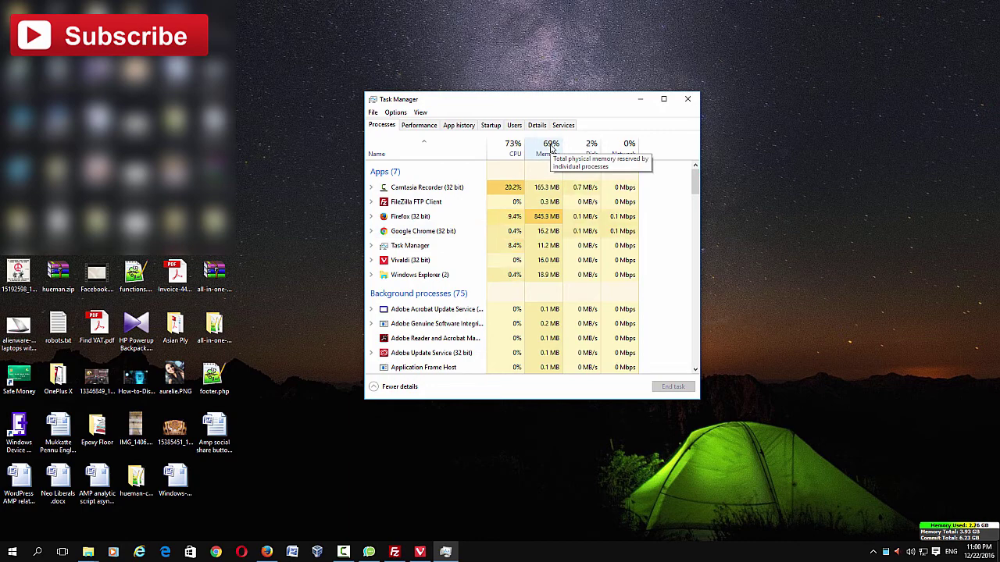
{"action": "right_click", "coordinate": [945, 538]}
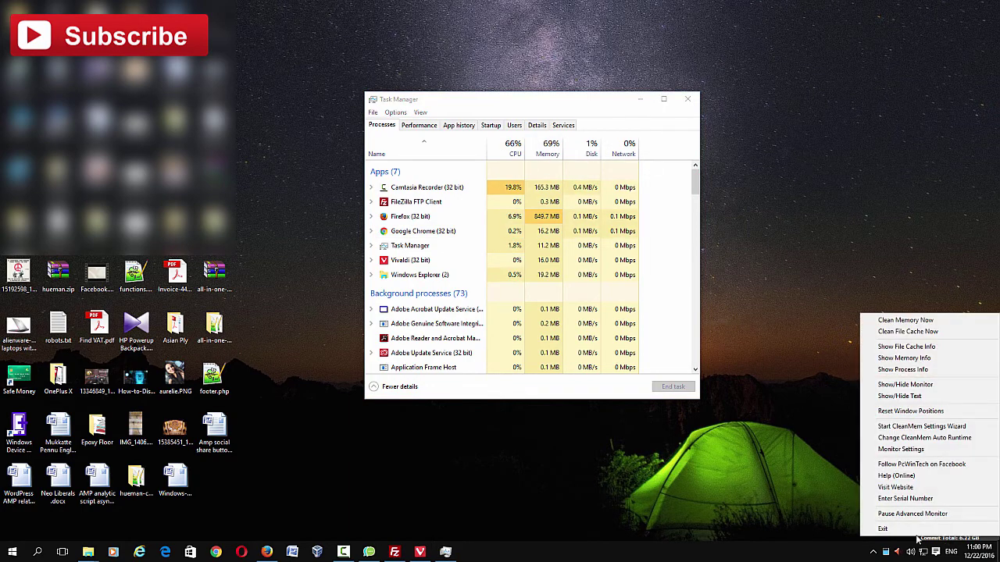
{"action": "left_click", "coordinate": [836, 559]}
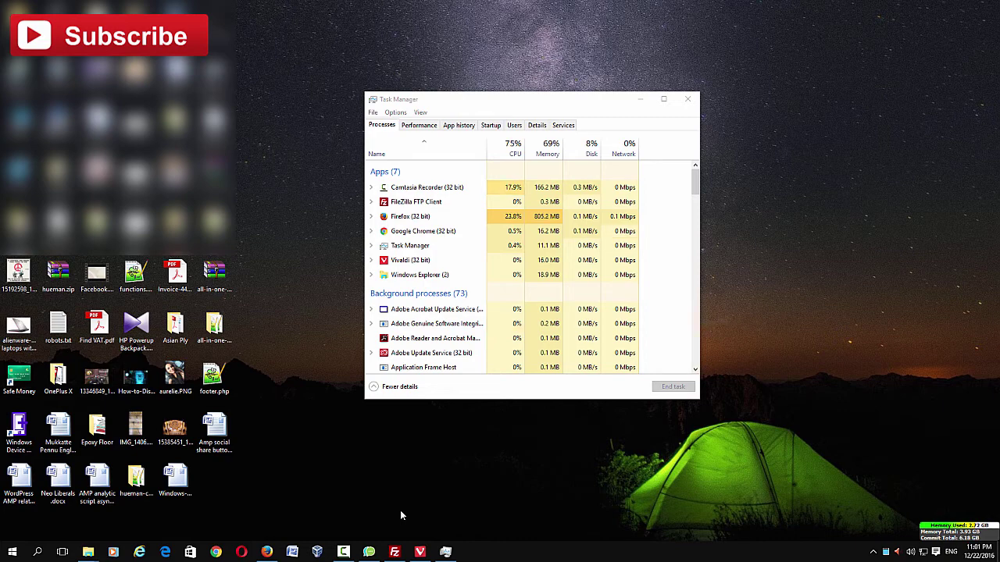
{"action": "left_click", "coordinate": [485, 217]}
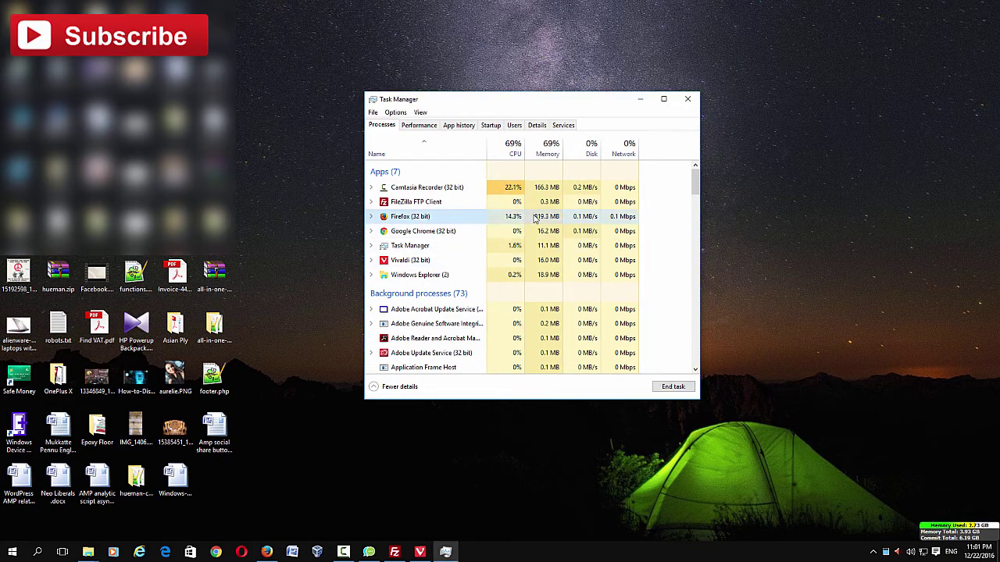